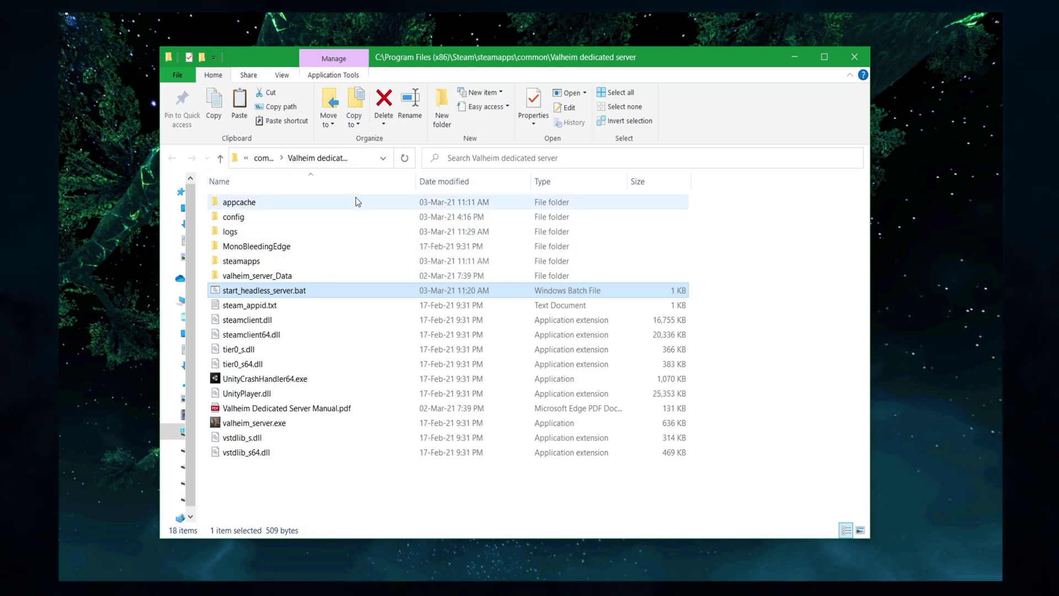
# - Open start_headless_server.bat from the Valheim dedicated server folder in Notepad++ and view its full server launch line
pyautogui.moveTo(359, 233)
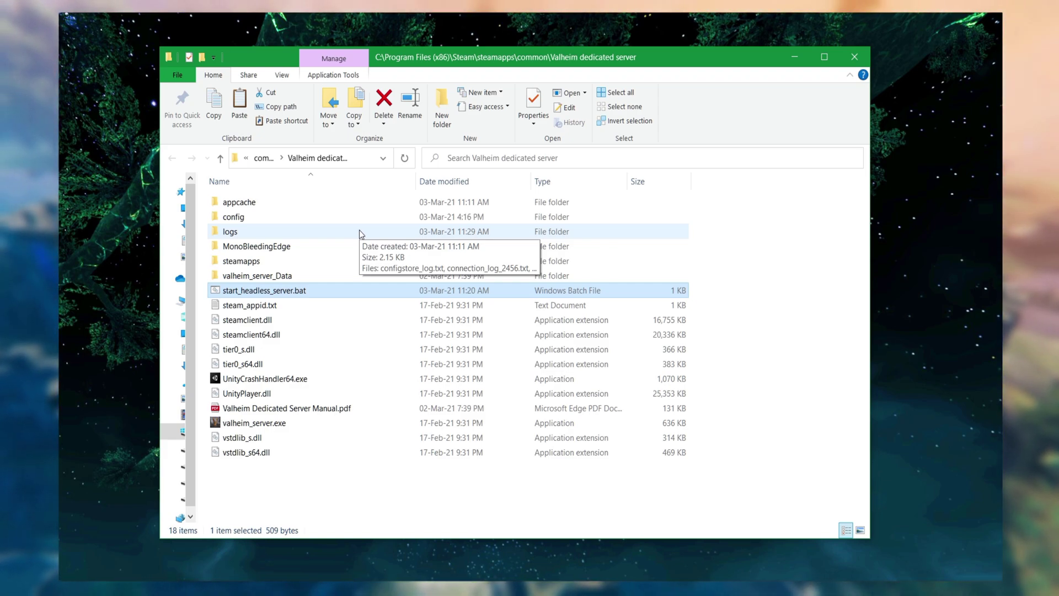
pyautogui.doubleClick(317, 289)
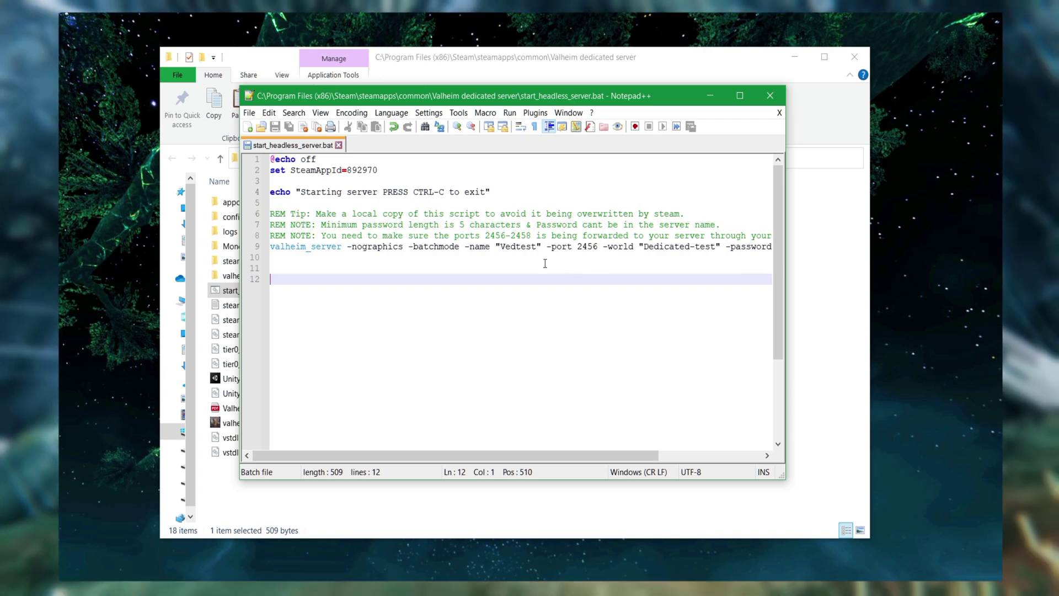
pyautogui.moveTo(500, 246); pyautogui.dragTo(699, 246)
pyautogui.moveTo(662, 456); pyautogui.dragTo(782, 461)
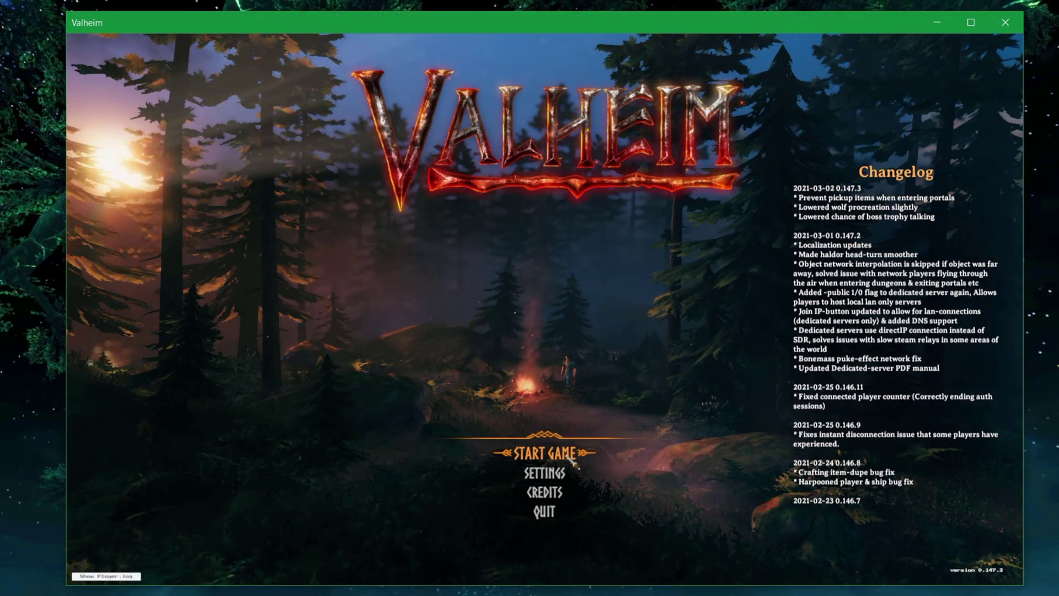
# - In Valheim, start with the Vedtest character and bring up the list of servers to join
pyautogui.click(570, 457)
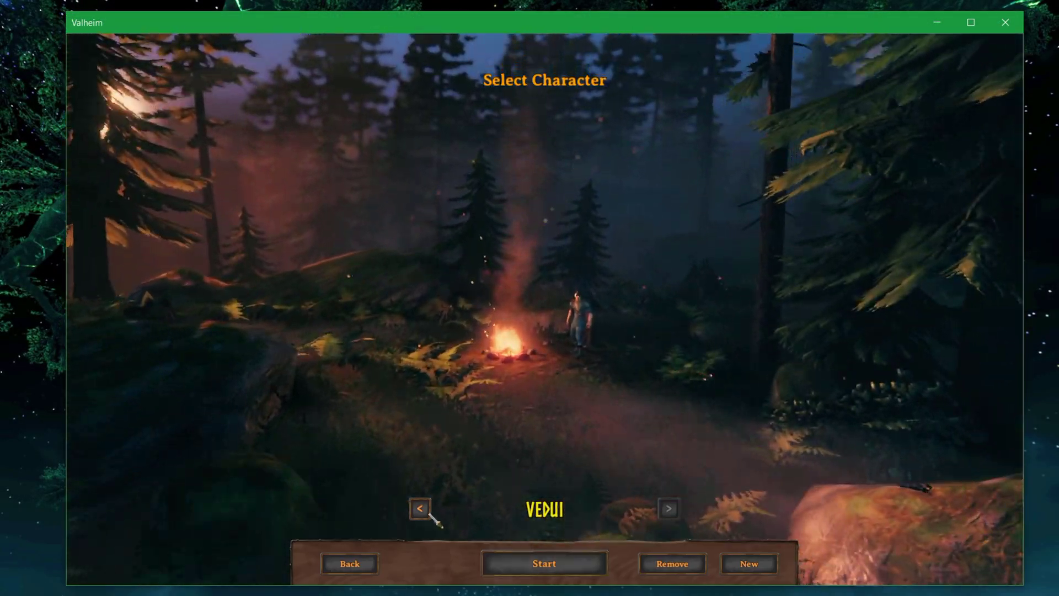
pyautogui.click(430, 514)
pyautogui.click(546, 562)
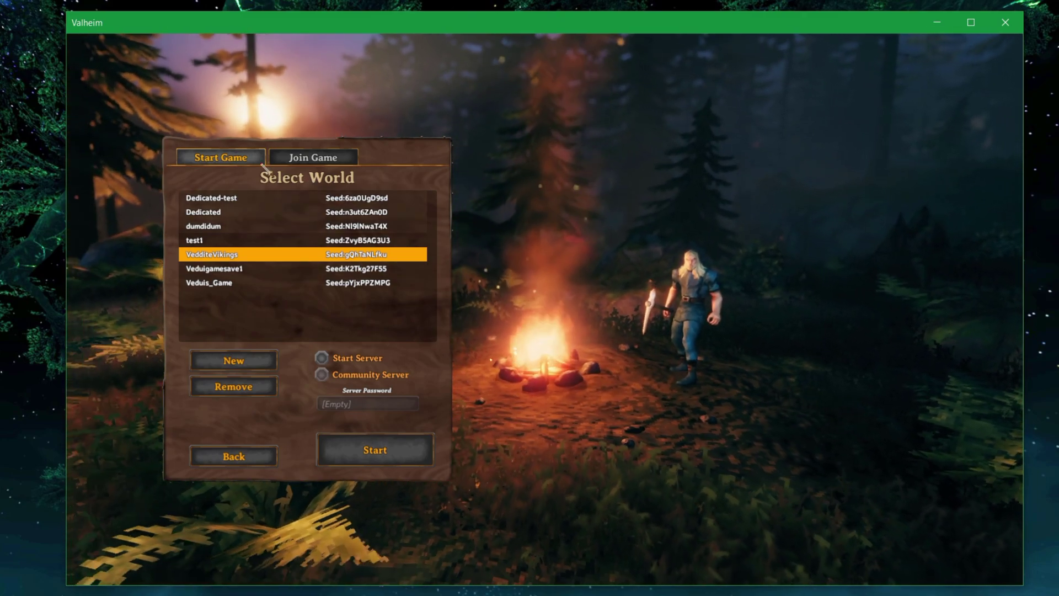
pyautogui.click(313, 159)
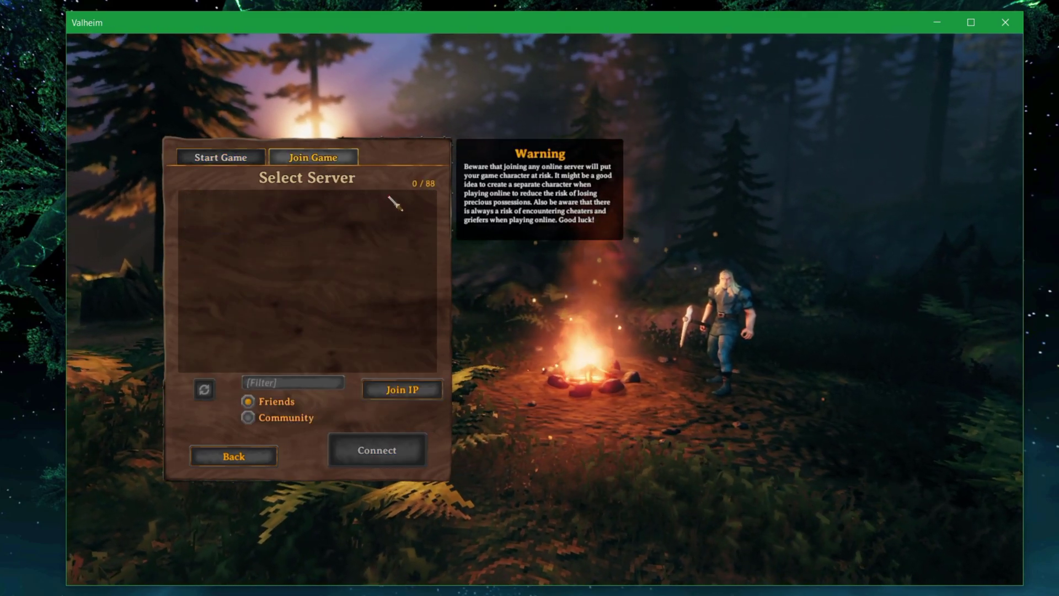
# - Show community servers and filter the server list for "vedtest"
pyautogui.click(267, 421)
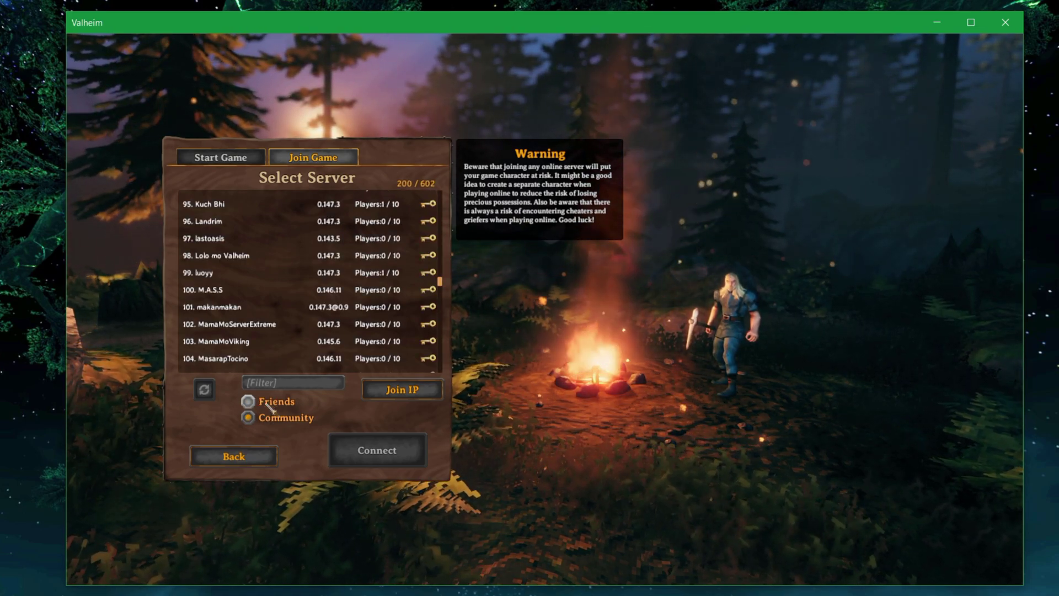
pyautogui.click(306, 383)
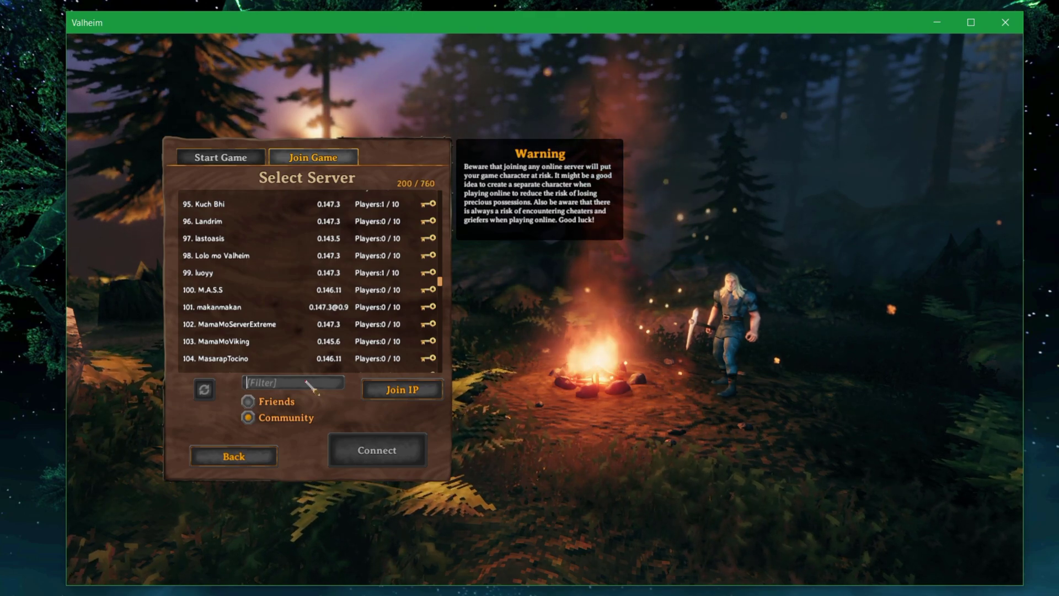
pyautogui.write('vedt')
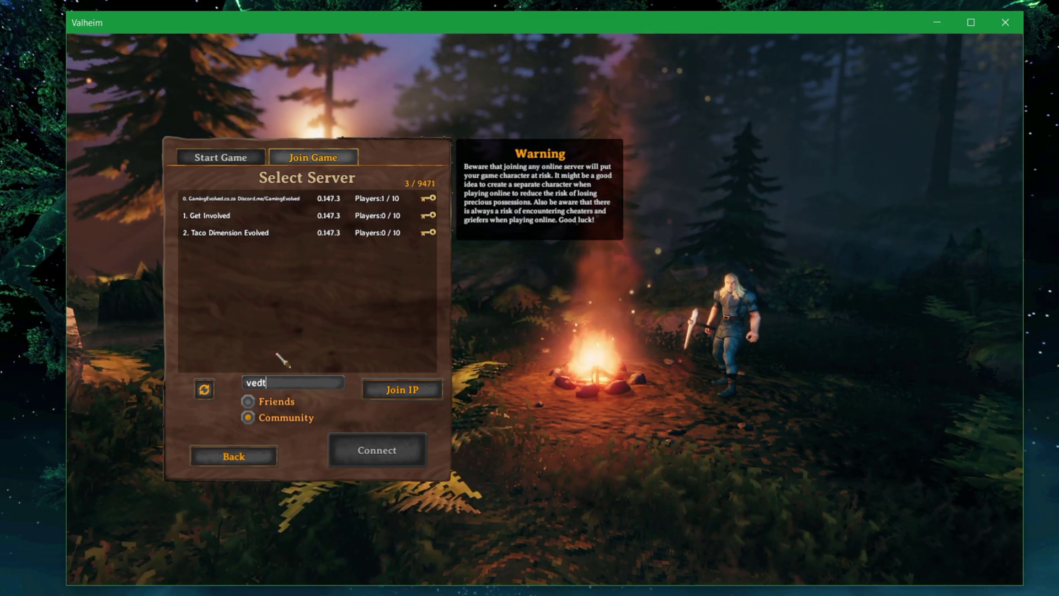
pyautogui.write('est')
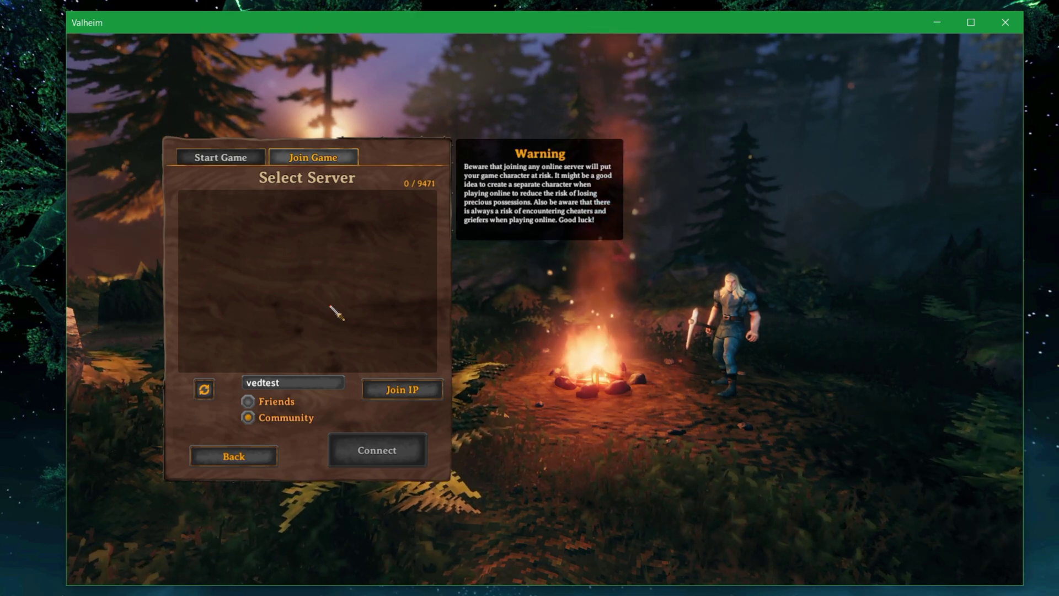
# - Leave the server list, close Valheim and return to the running server console
pyautogui.click(236, 458)
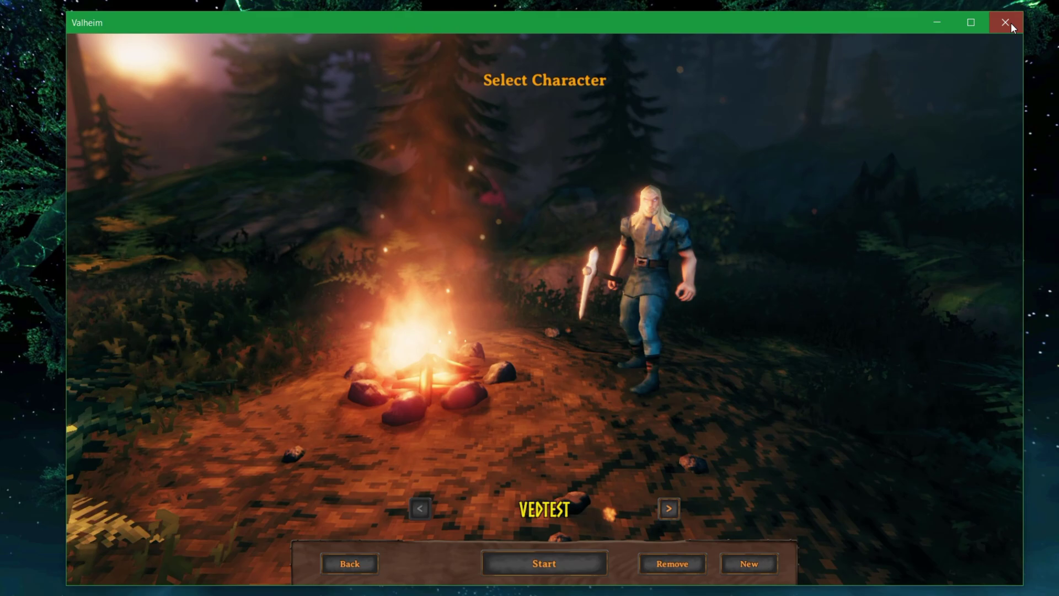
pyautogui.click(1011, 23)
pyautogui.click(636, 277)
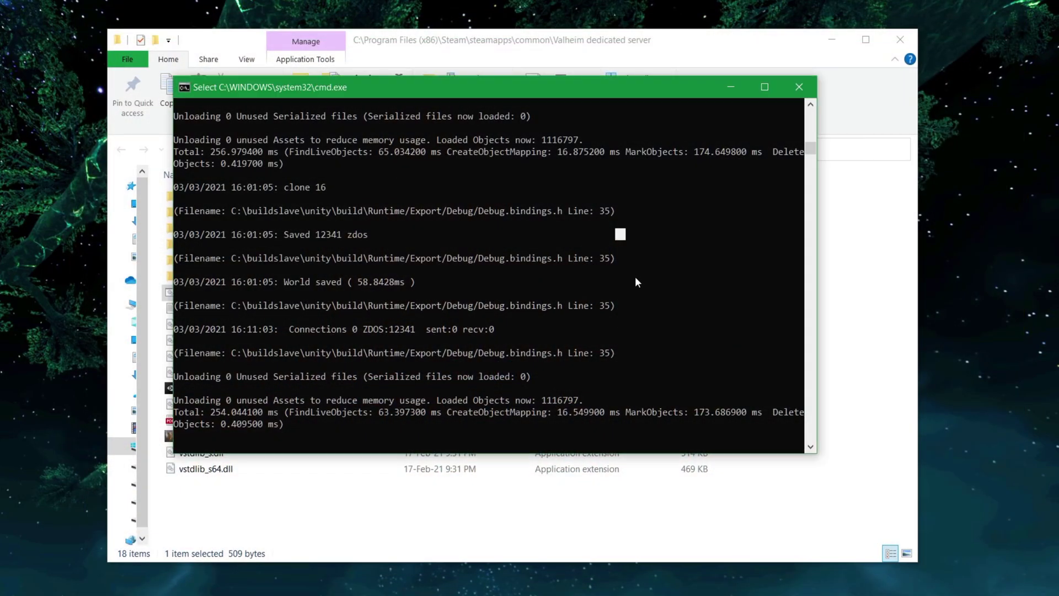
pyautogui.press('Escape')
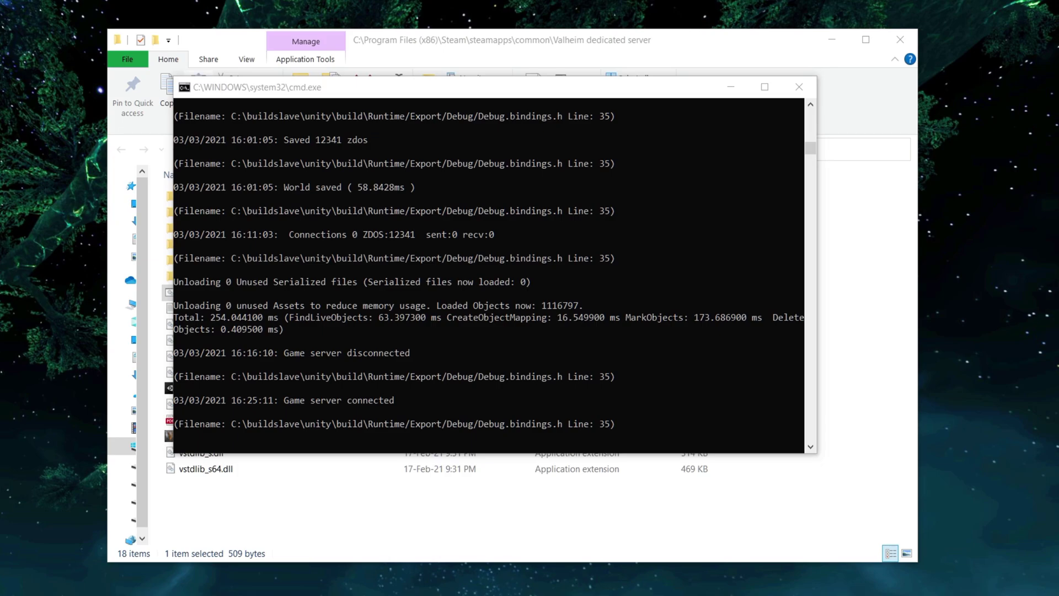
# - In start_headless_server.bat, set the -public flag to 1, save the file and put the editor away
pyautogui.hotkey('alt', 'Tab')
pyautogui.click(801, 247)
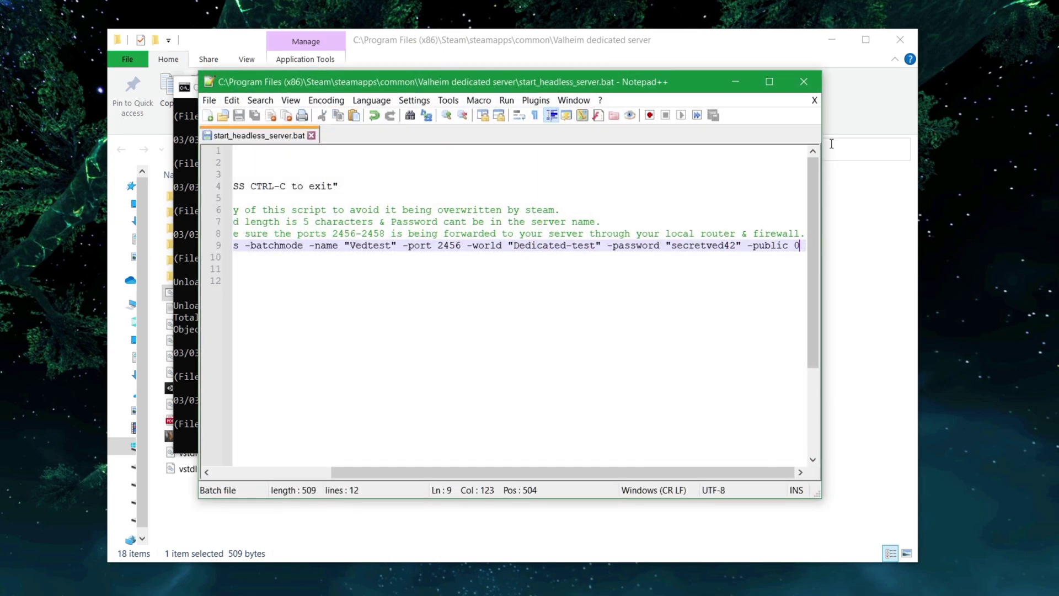
pyautogui.press('BackSpace')
pyautogui.write('1')
pyautogui.hotkey('ctrl', 's')
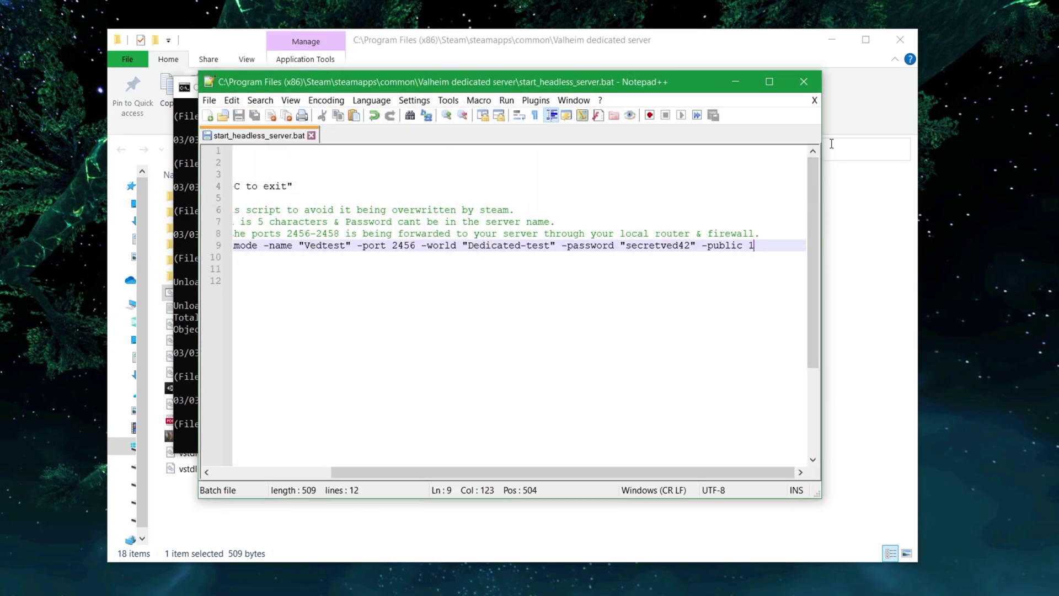
pyautogui.click(739, 81)
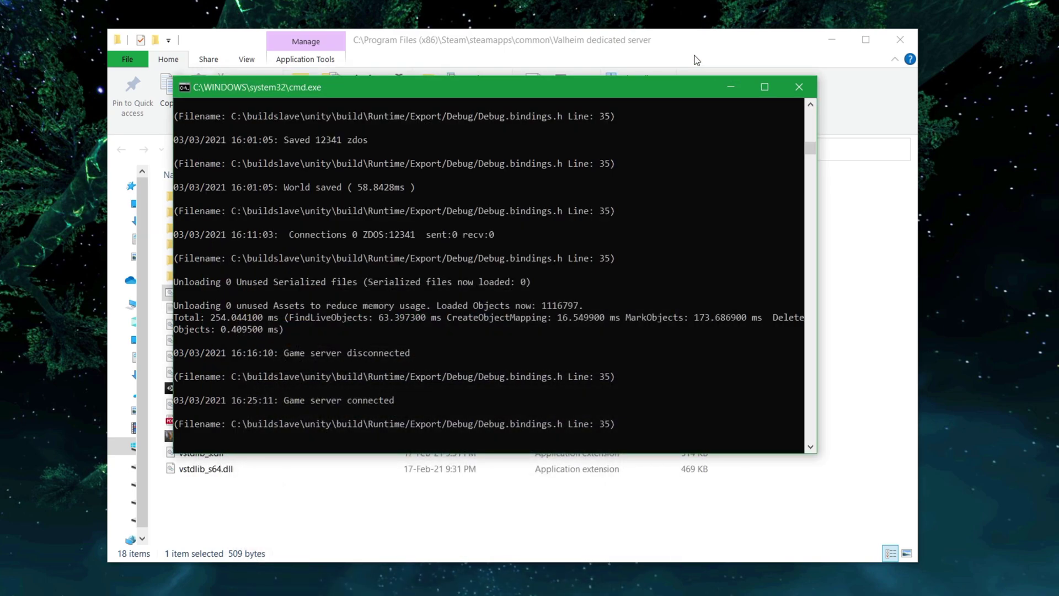
# - Check the latest output in the dedicated server console
pyautogui.click(603, 281)
pyautogui.scroll(-3, 615, 279)
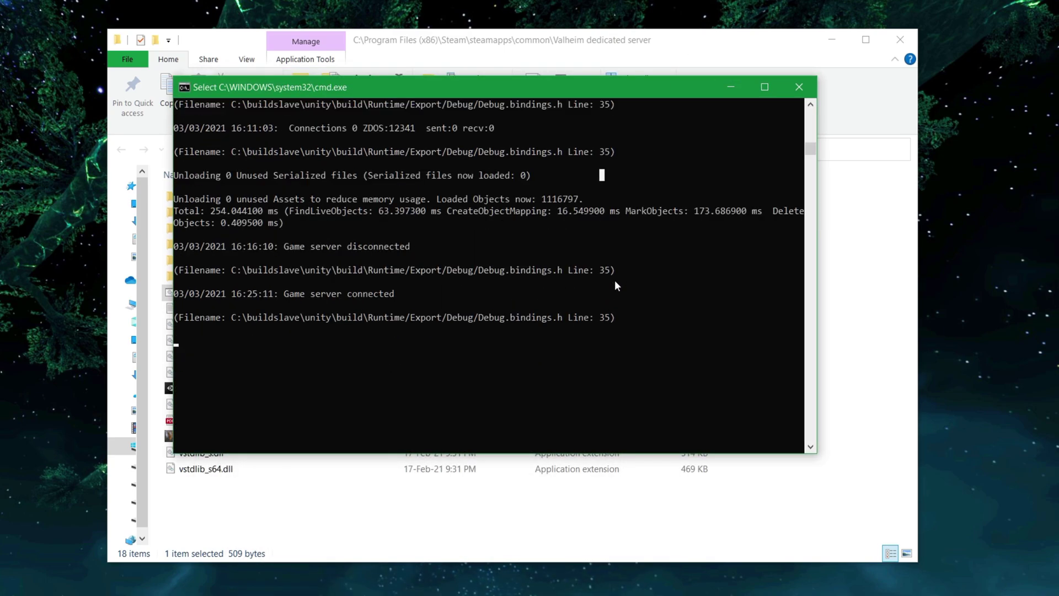
pyautogui.press('Escape')
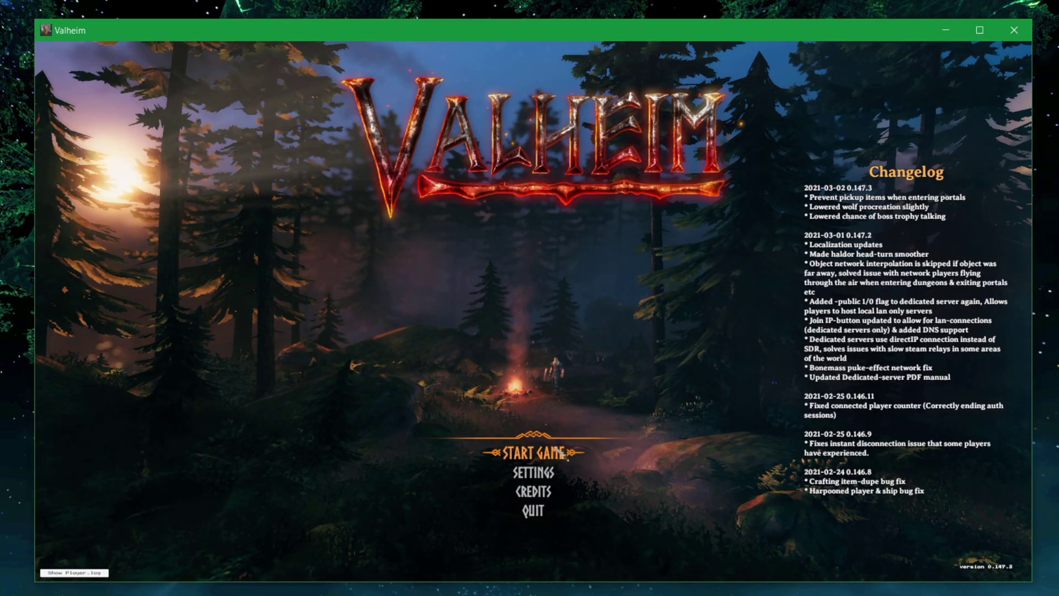
# - In Valheim, open the community server list with the Vedtest character and filter it for "vedtest"
pyautogui.click(567, 456)
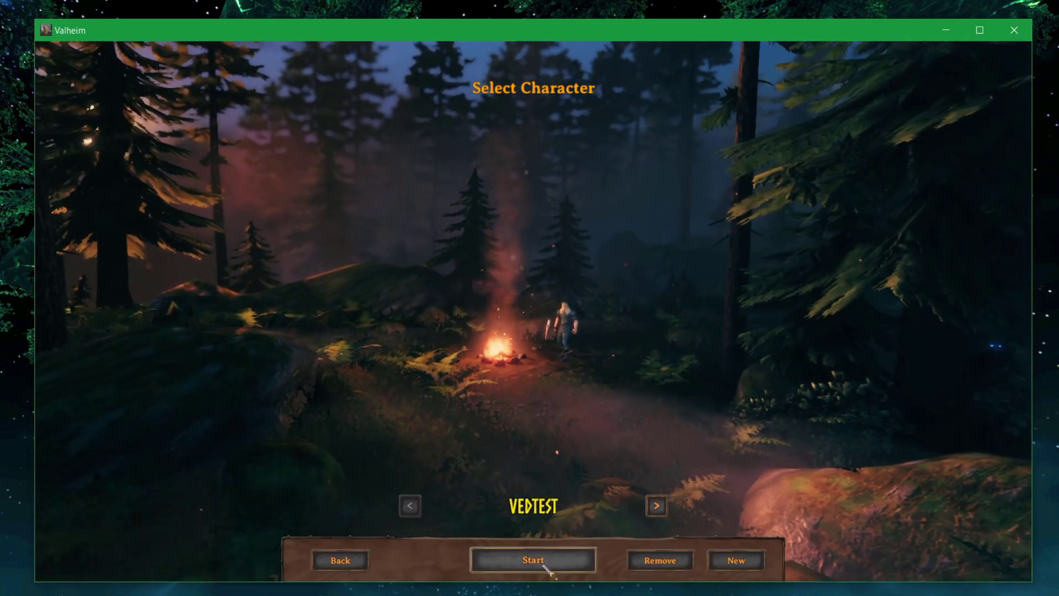
pyautogui.click(548, 558)
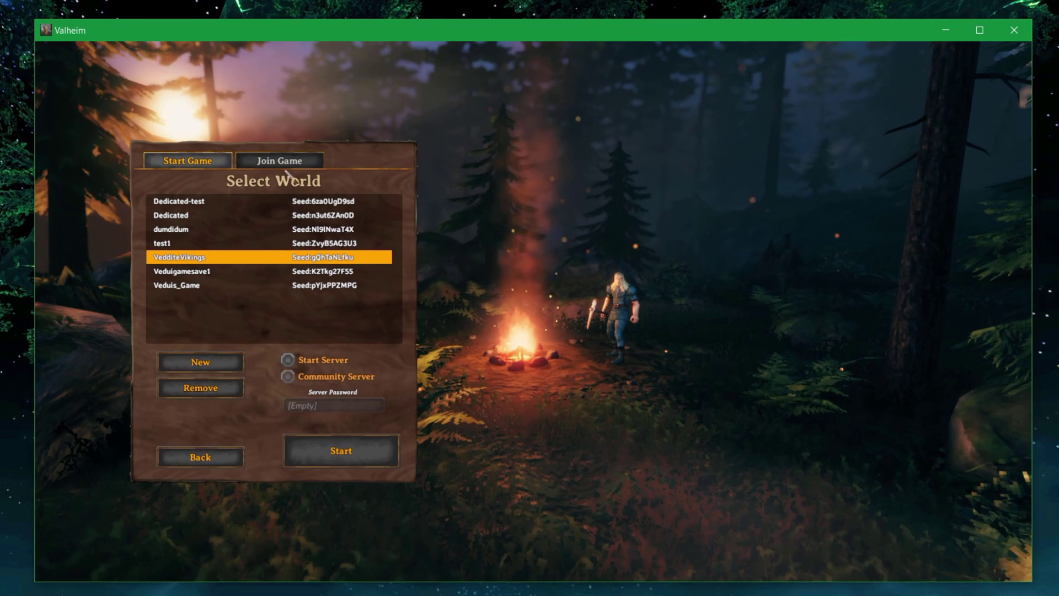
pyautogui.click(291, 162)
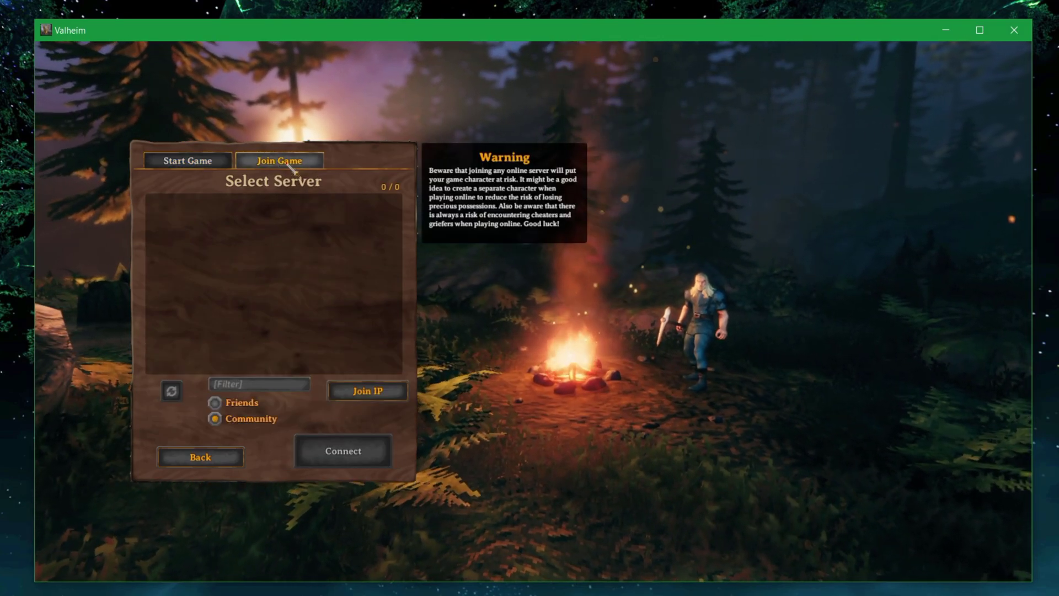
pyautogui.click(271, 385)
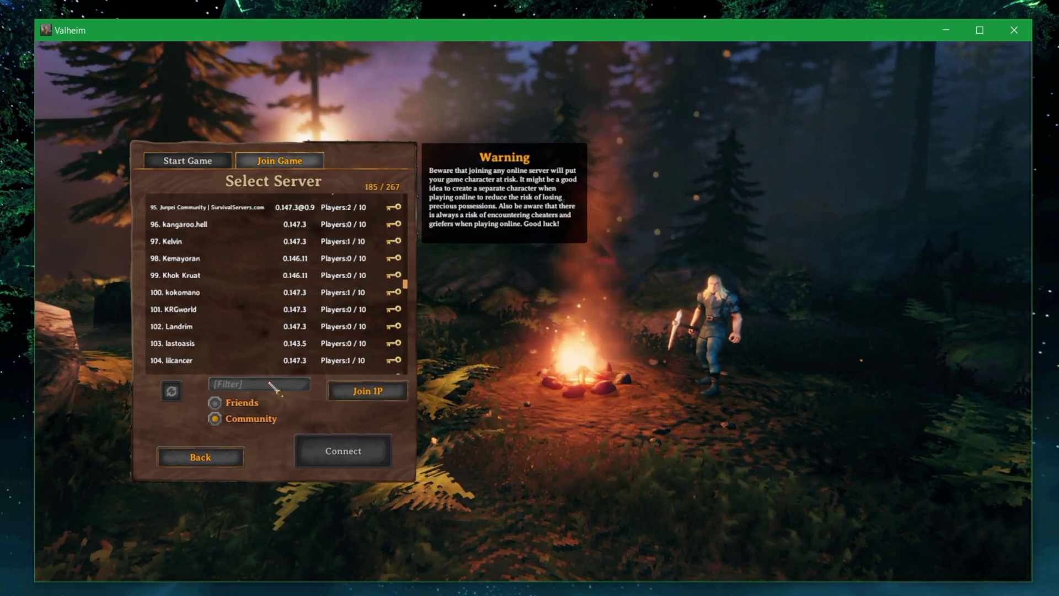
pyautogui.write('vedtes')
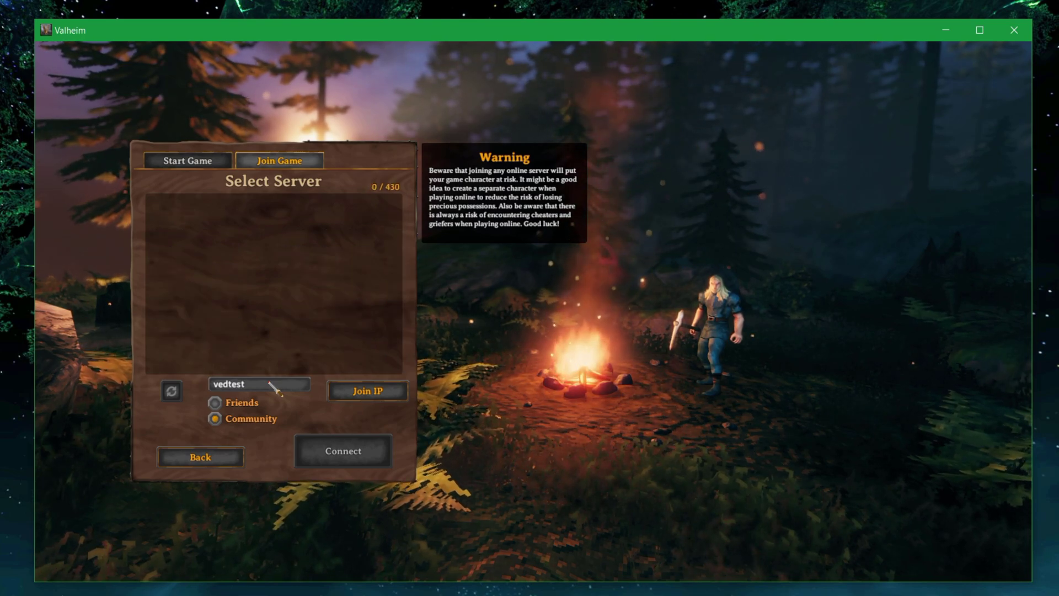
pyautogui.write('t')
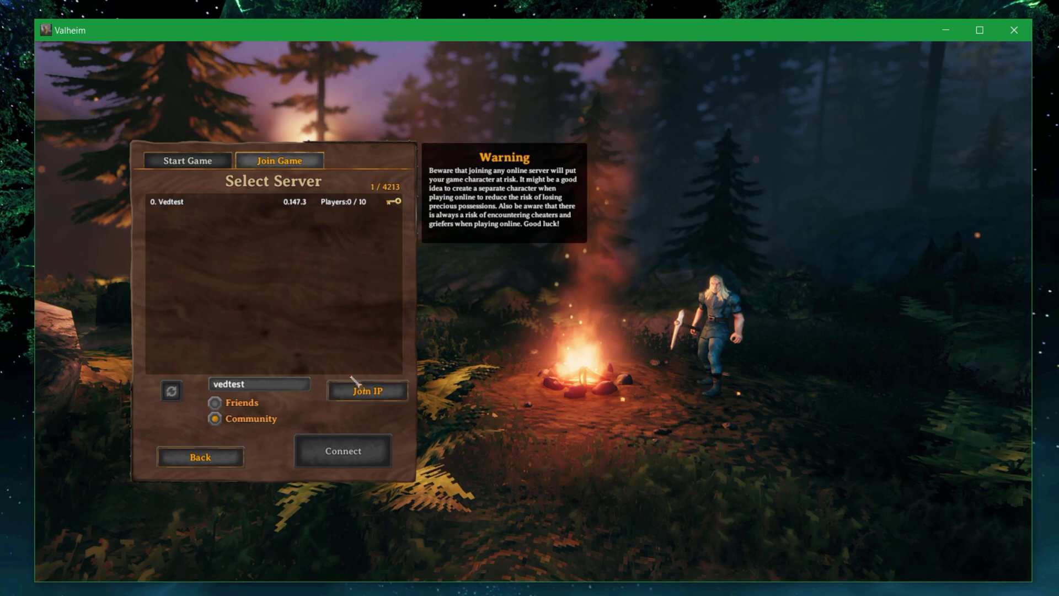
# - Enter 192.168.1.107:2456 as the address and port for joining the server by IP
pyautogui.click(362, 389)
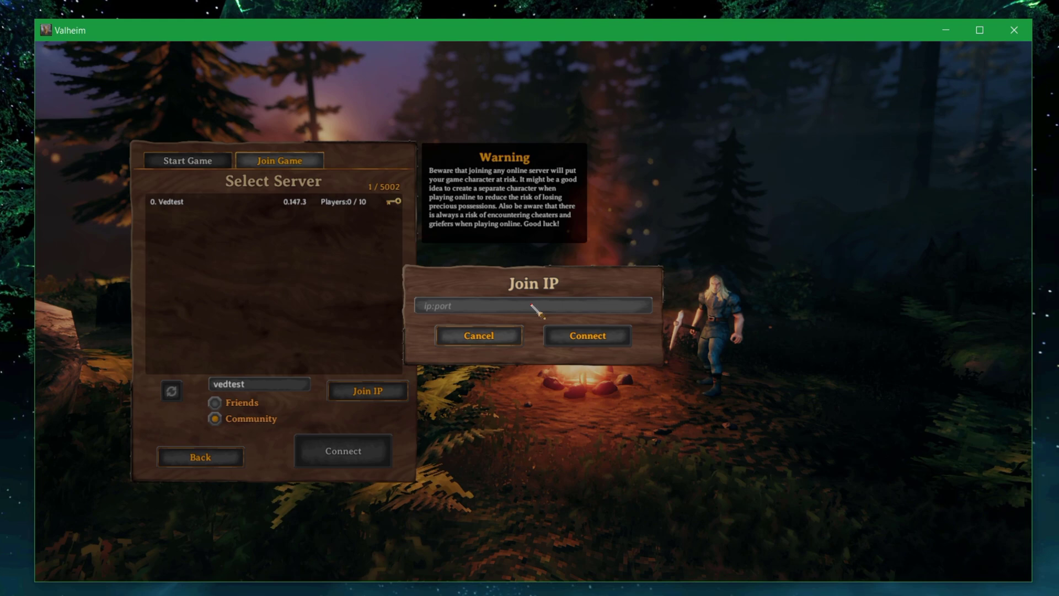
pyautogui.write('192.168')
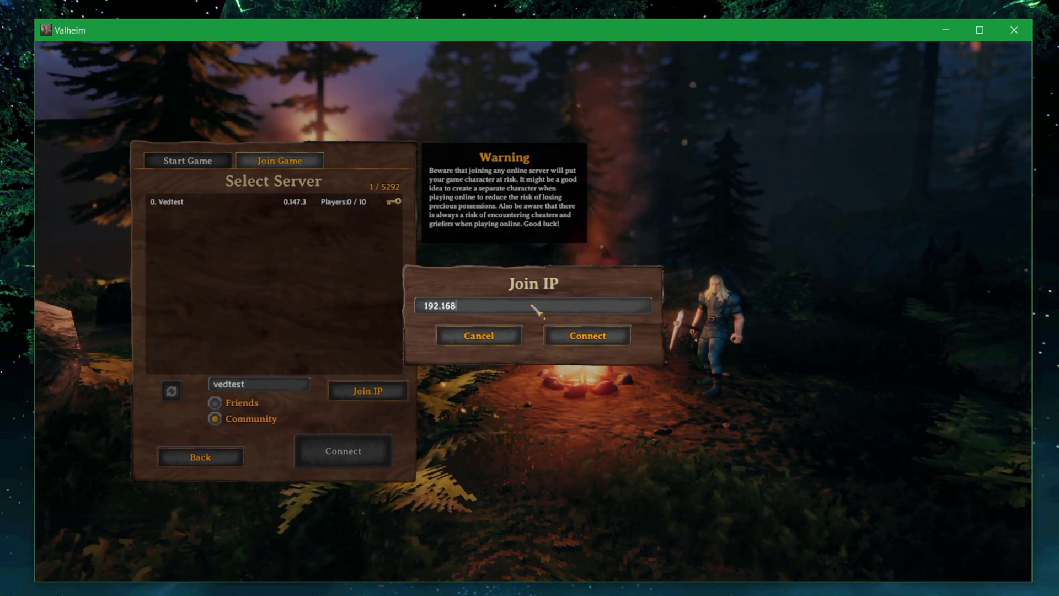
pyautogui.write('.1.107')
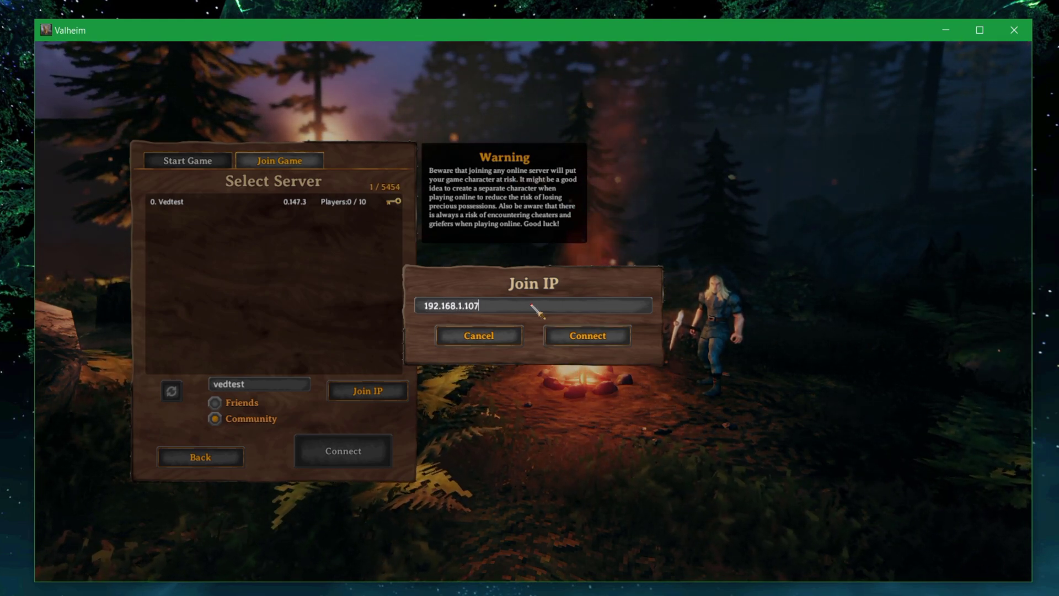
pyautogui.write(':2')
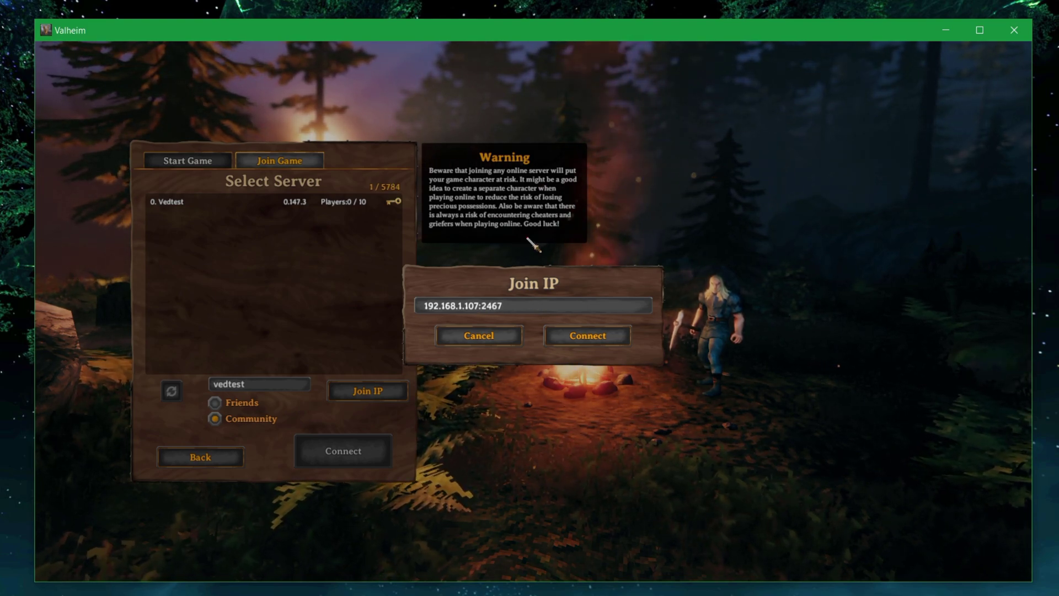
pyautogui.write('467')
pyautogui.press('BackSpace')
pyautogui.press('BackSpace')
pyautogui.write('56')
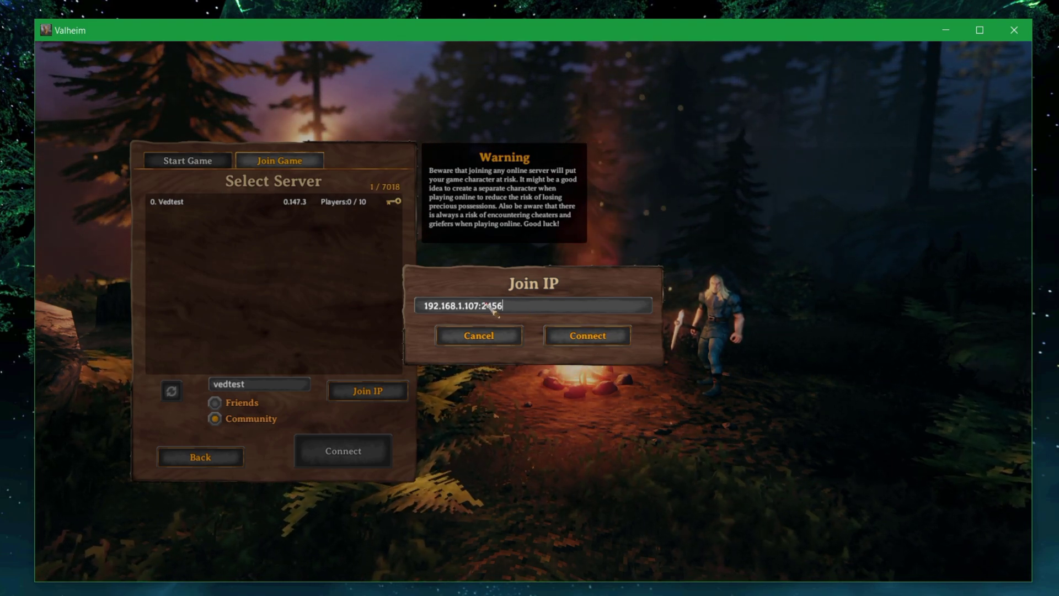
pyautogui.moveTo(480, 307); pyautogui.dragTo(418, 305)
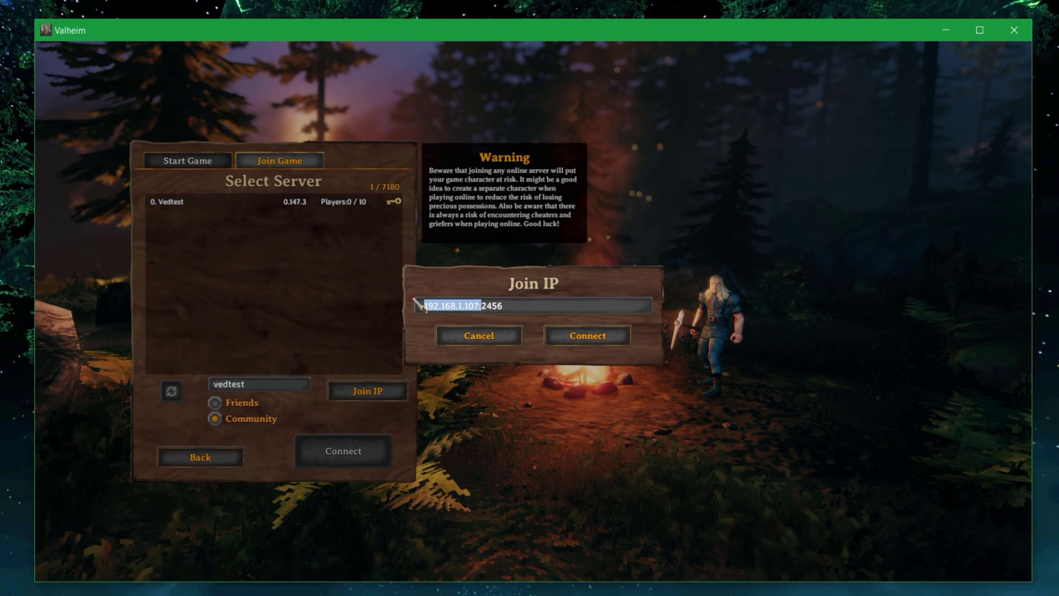
pyautogui.click(519, 310)
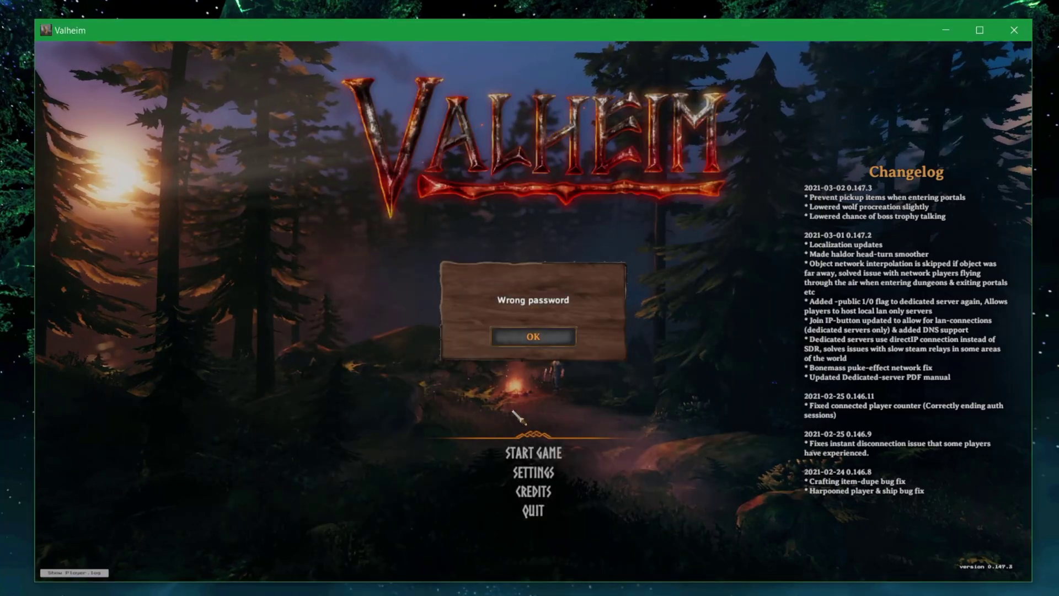
# - Dismiss the password error and start the game again with the selected character
pyautogui.press('Return')
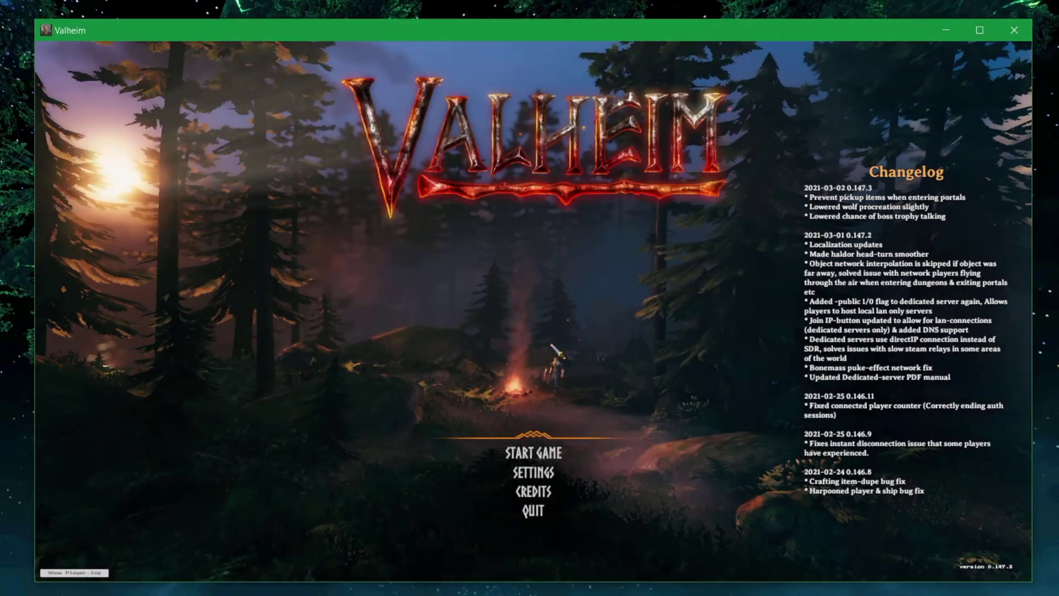
pyautogui.click(539, 448)
pyautogui.click(533, 560)
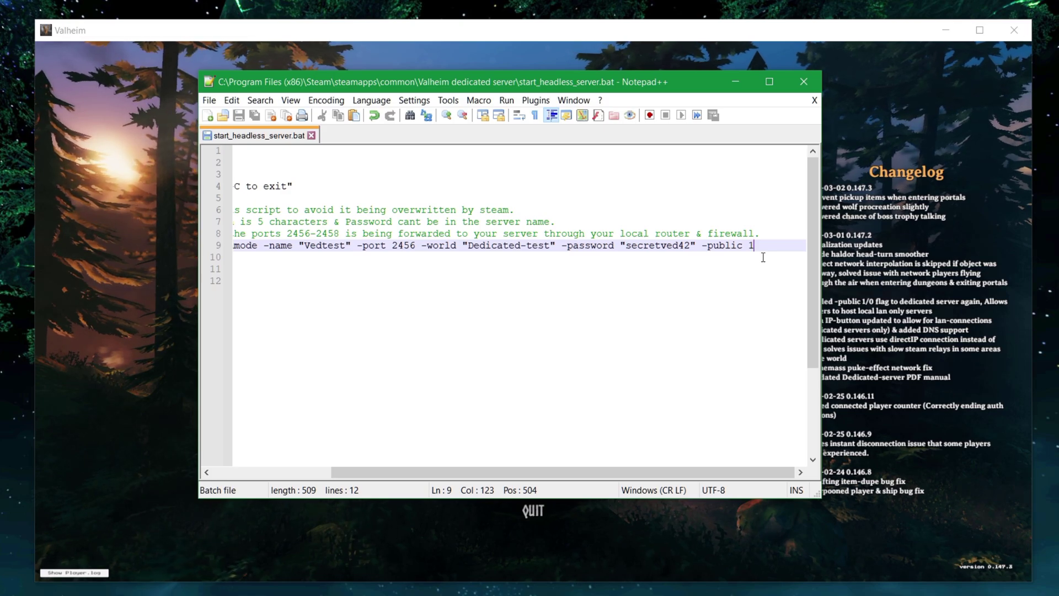
# - Switch to start_headless_server.bat in Notepad++, set the -public flag to 0 and select the server name Vedtest
pyautogui.press('BackSpace')
pyautogui.write('0')
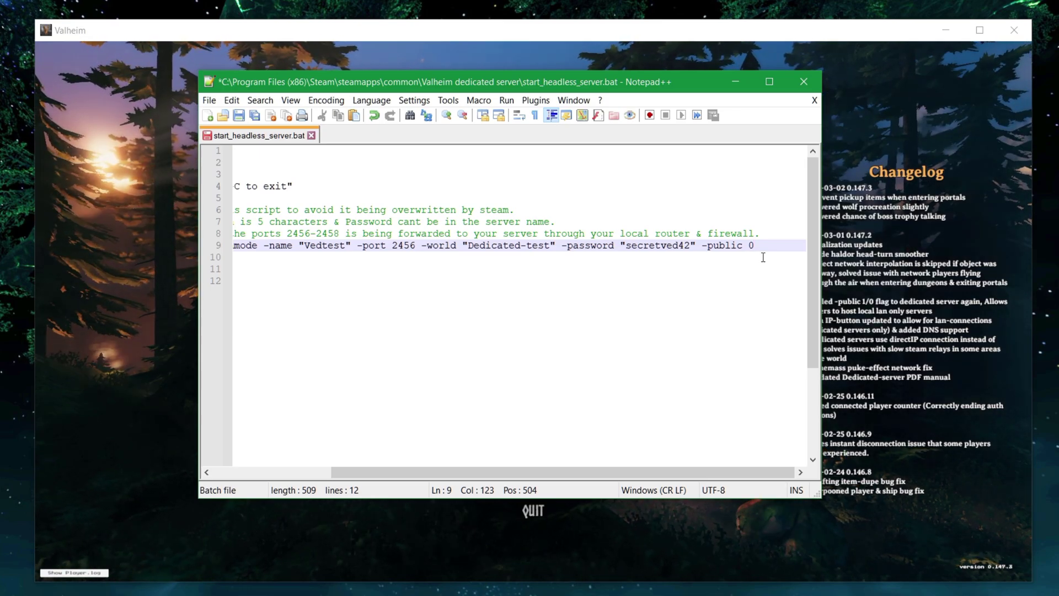
pyautogui.hscroll(-2, 350, 247)
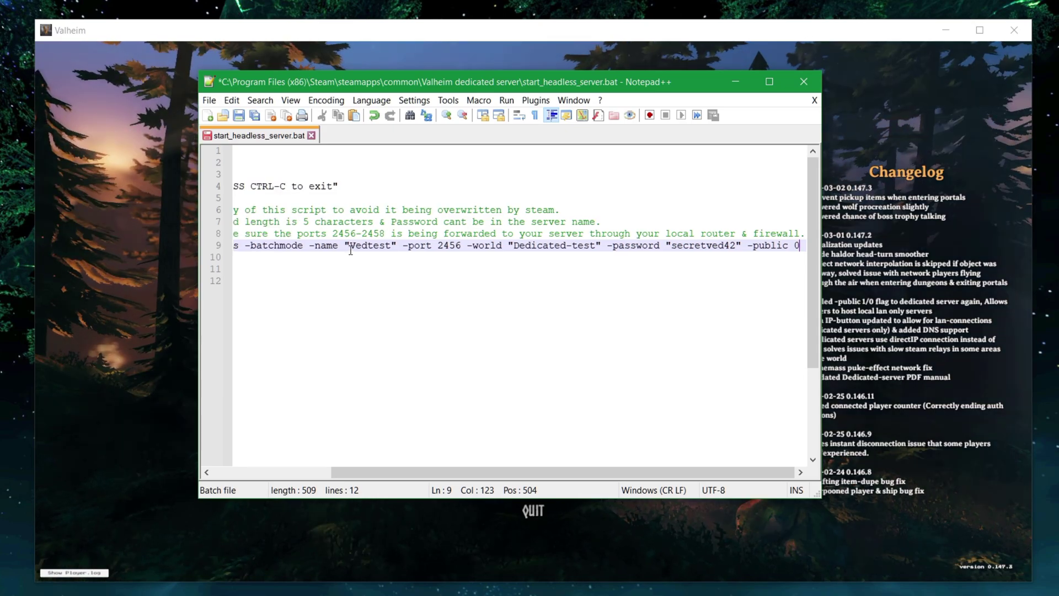
pyautogui.moveTo(350, 247); pyautogui.dragTo(391, 249)
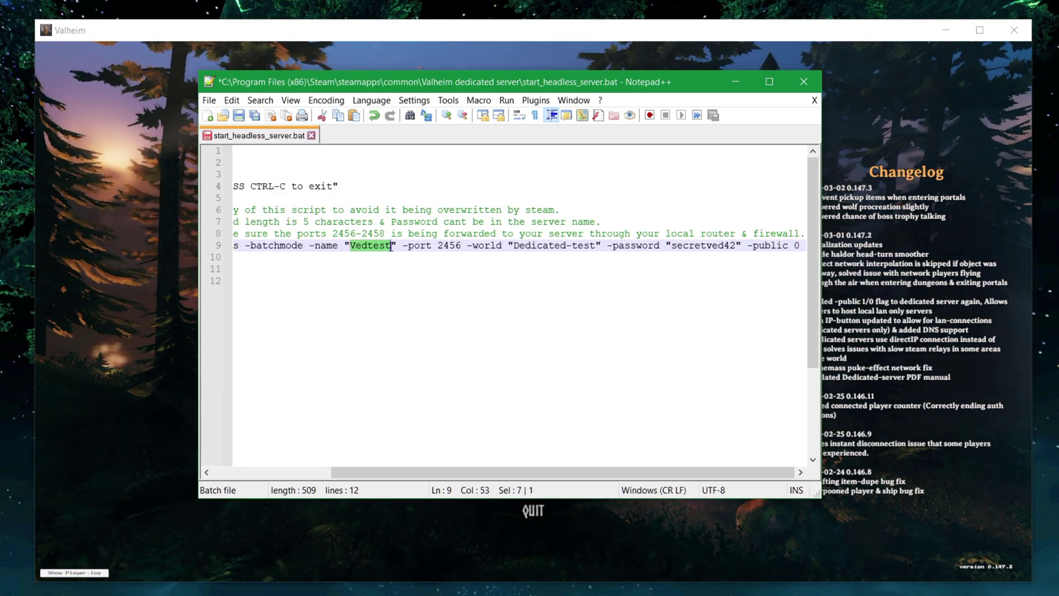